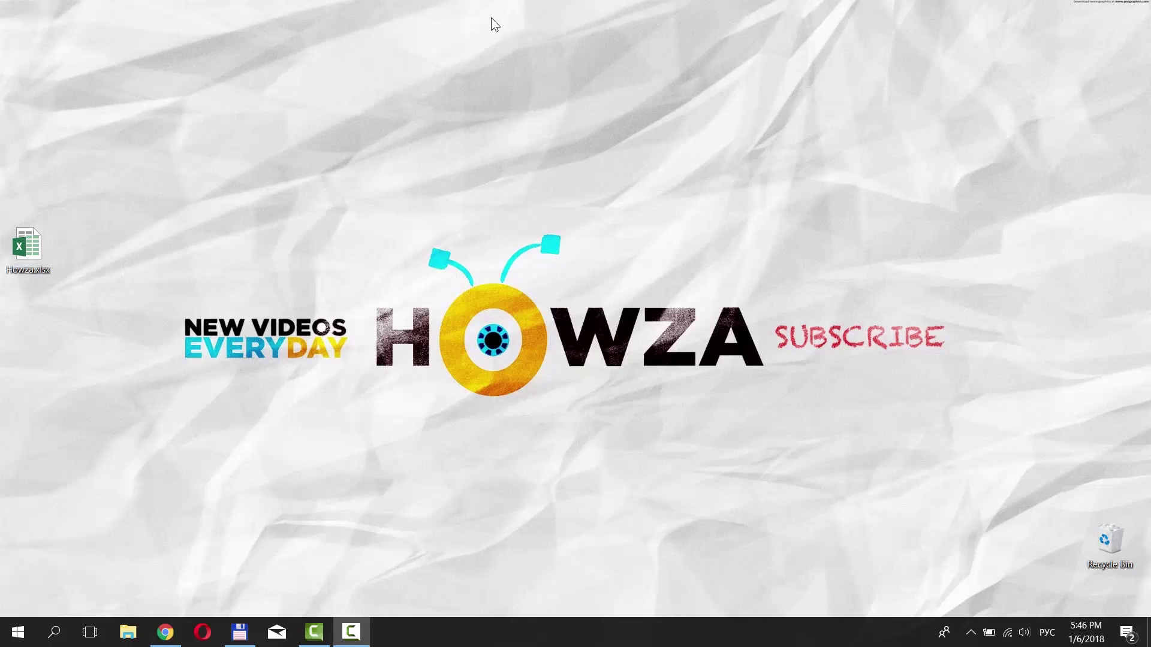
- Open Howza.xlsx from the desktop to show the twelve-number 'list1' column
double_click(28, 250)
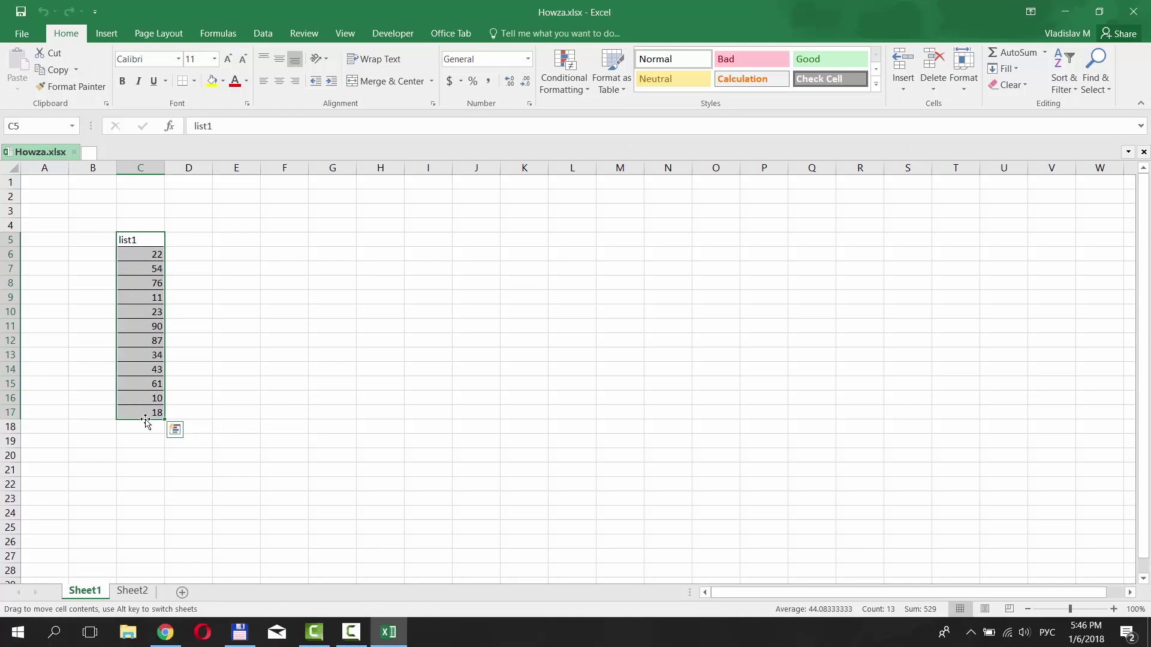
- Drag the 'list1' table from C5:C17 so it starts at cell N1
drag(153, 418, 647, 341)
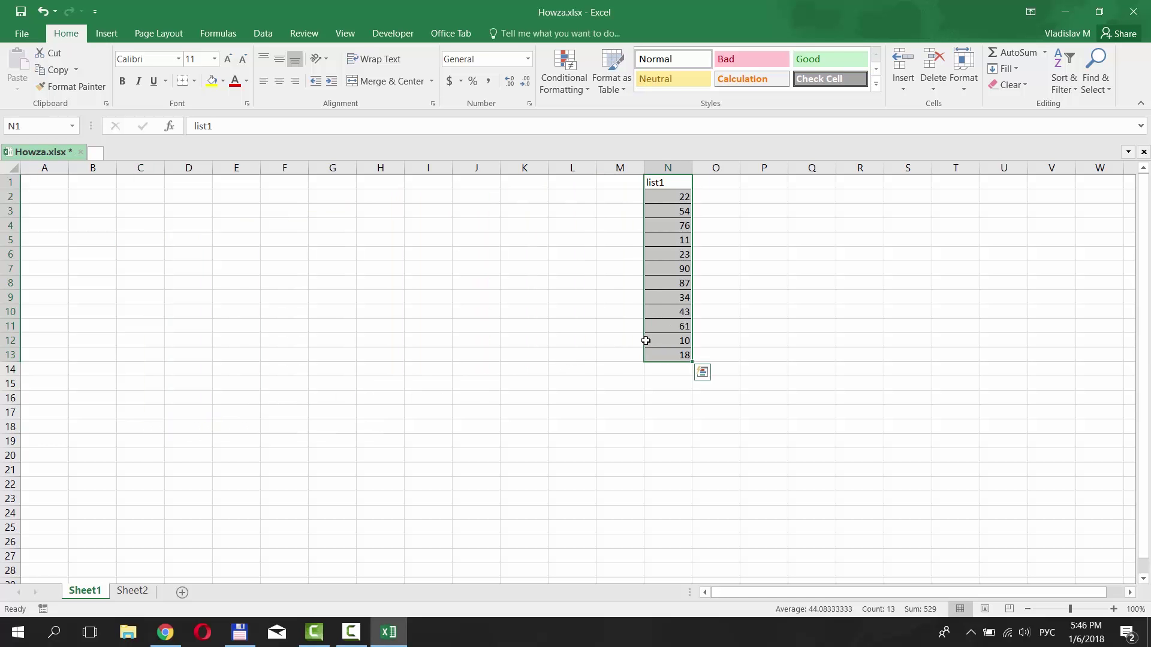
- Move the 'list1' table from N1:N13 to start at cell D8 by cut and paste
key(ctrl+c)
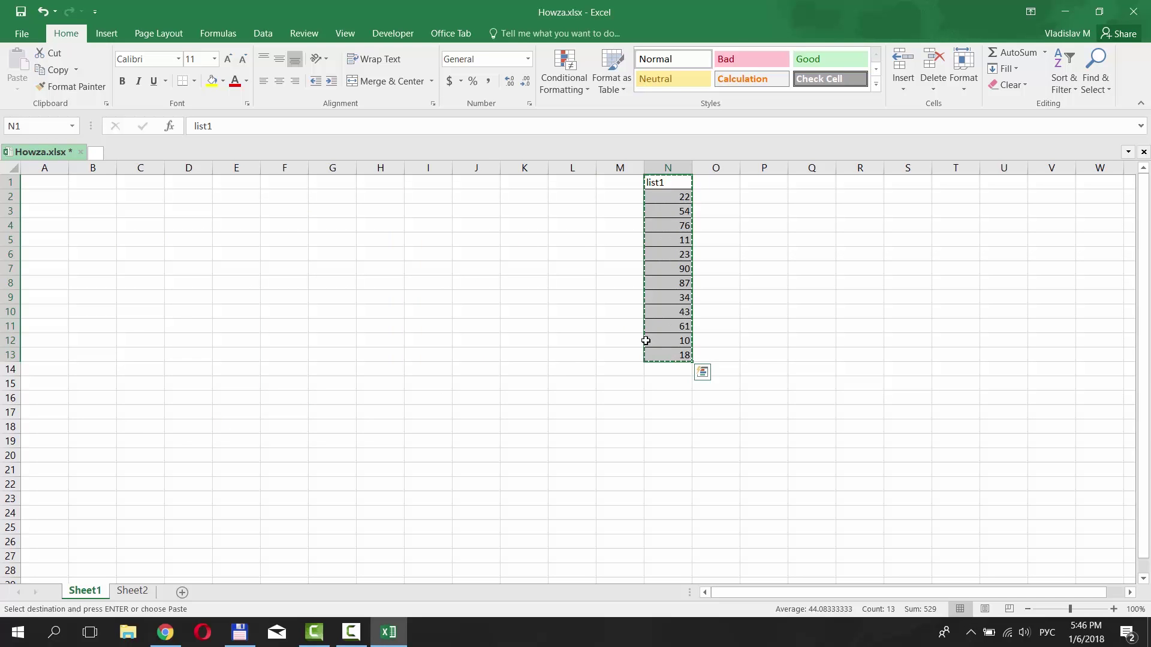
click(205, 283)
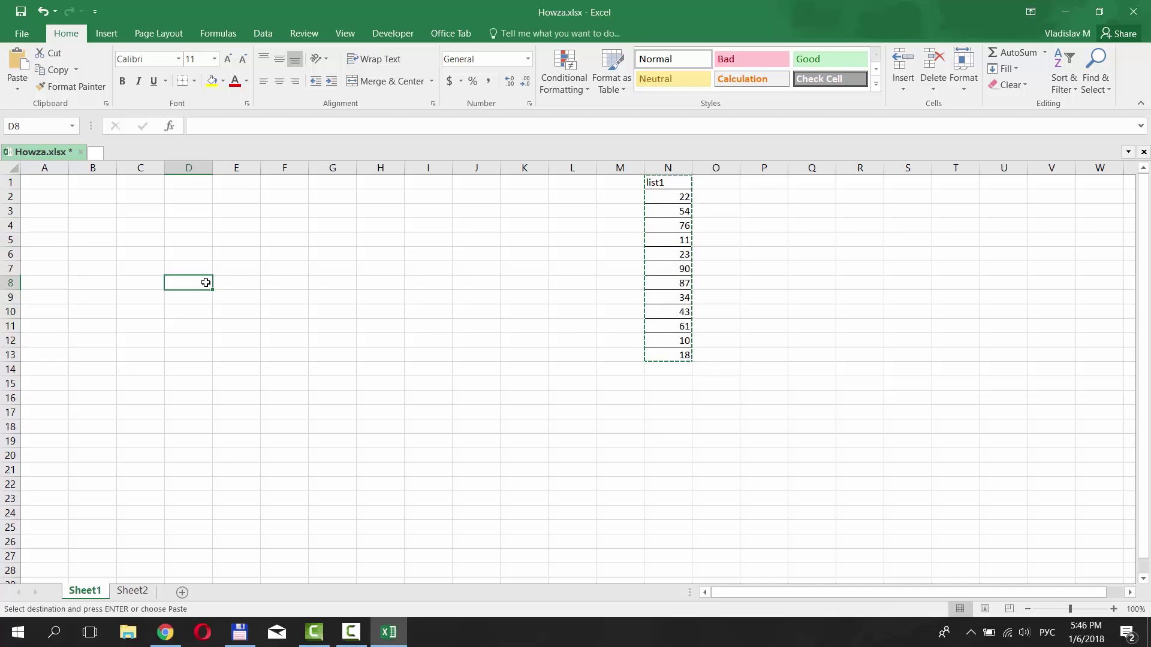
key(ctrl+v)
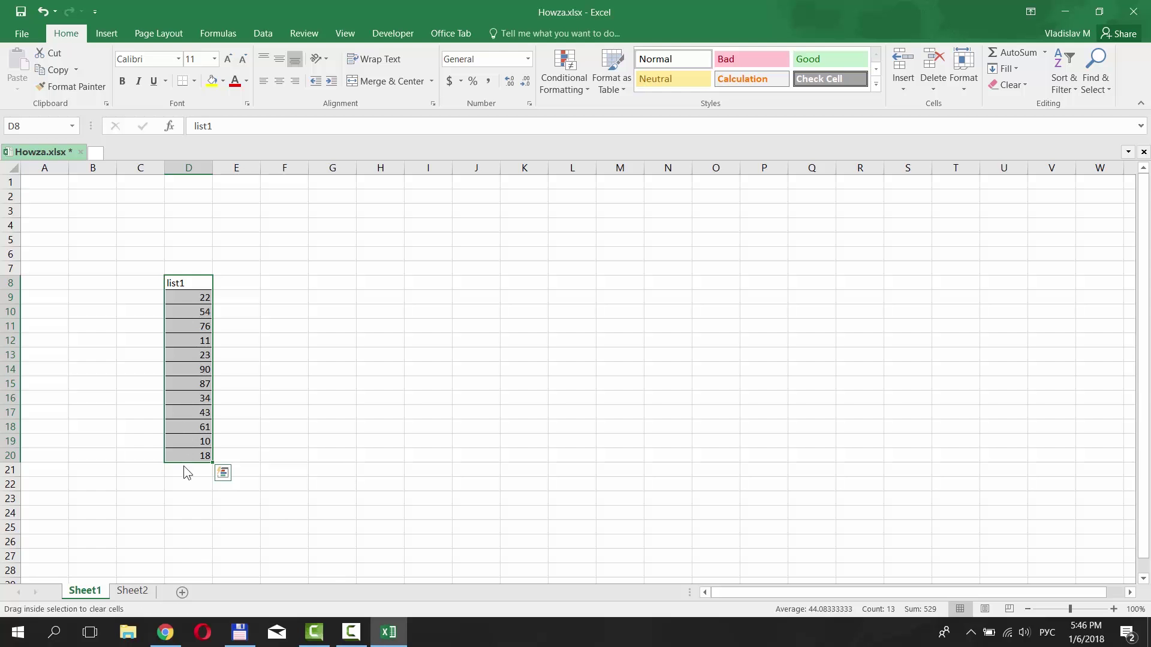
- Alt-drag the 'list1' table onto Sheet2, dropping it at cell D5
drag(188, 466, 193, 412)
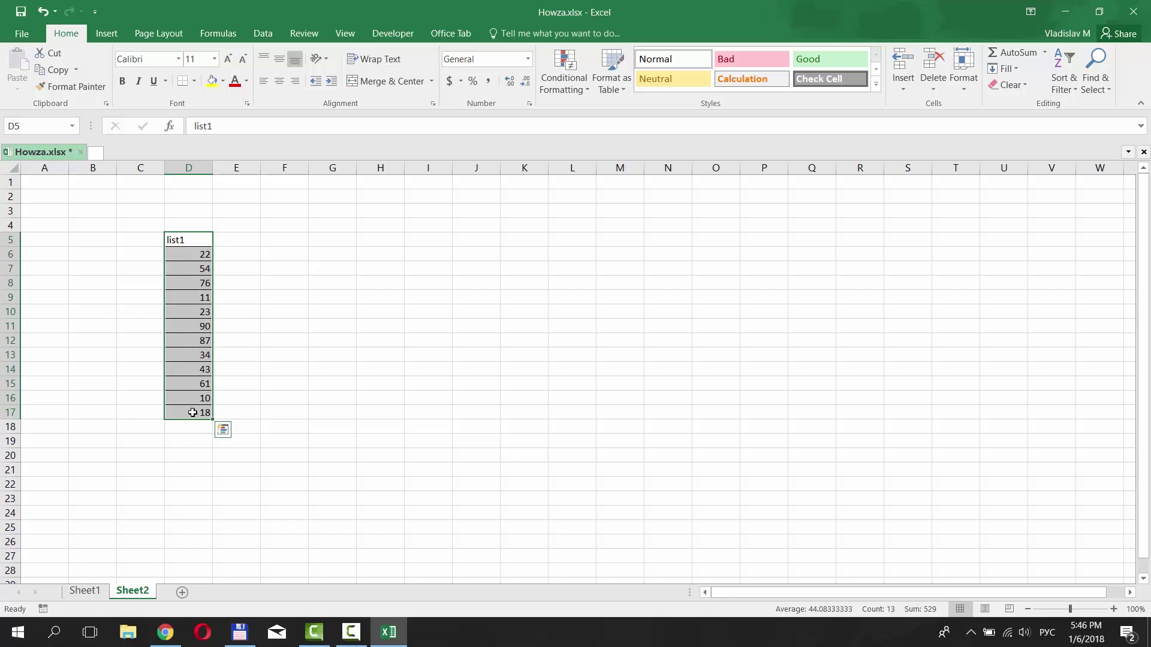